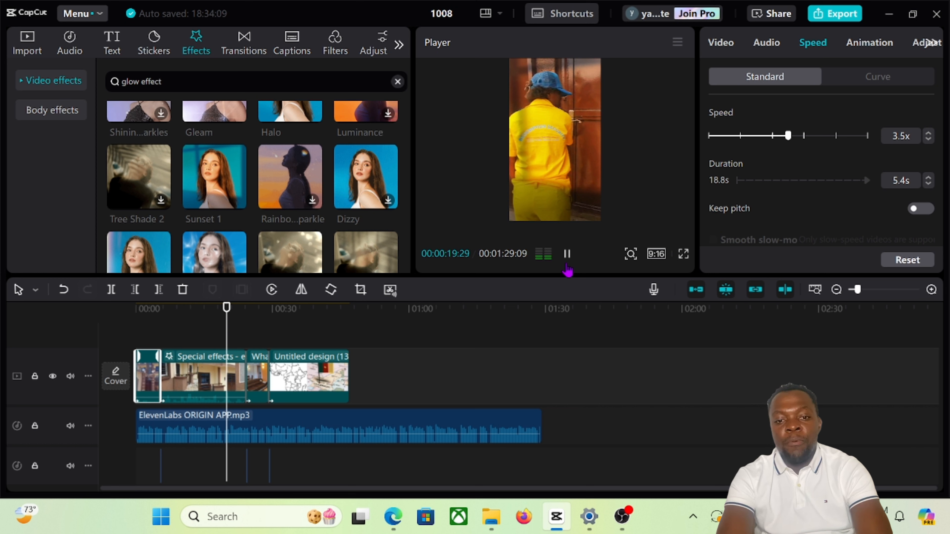
Stop the preview, switch to YouTube Studio in the browser, and look through the music tracks in its audio library.
left_click(567, 255)
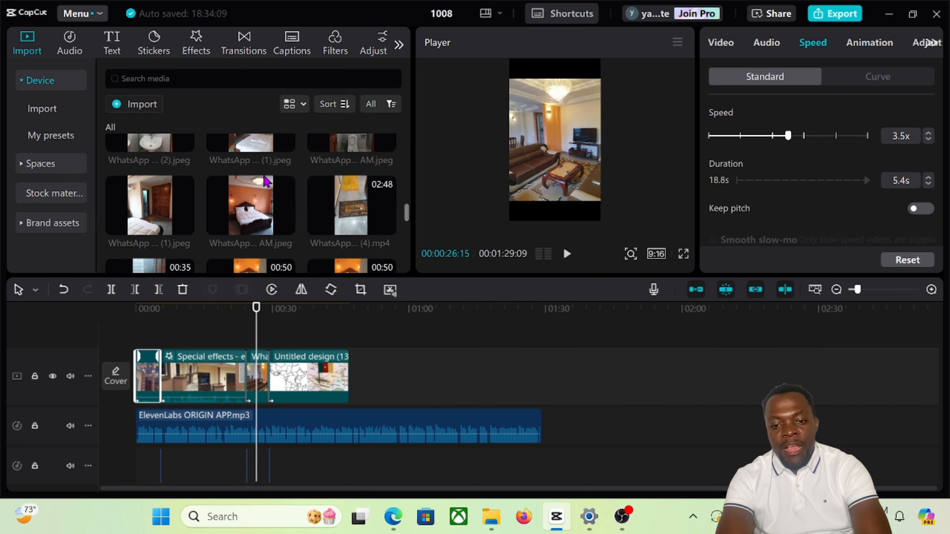
mouse_move(392, 516)
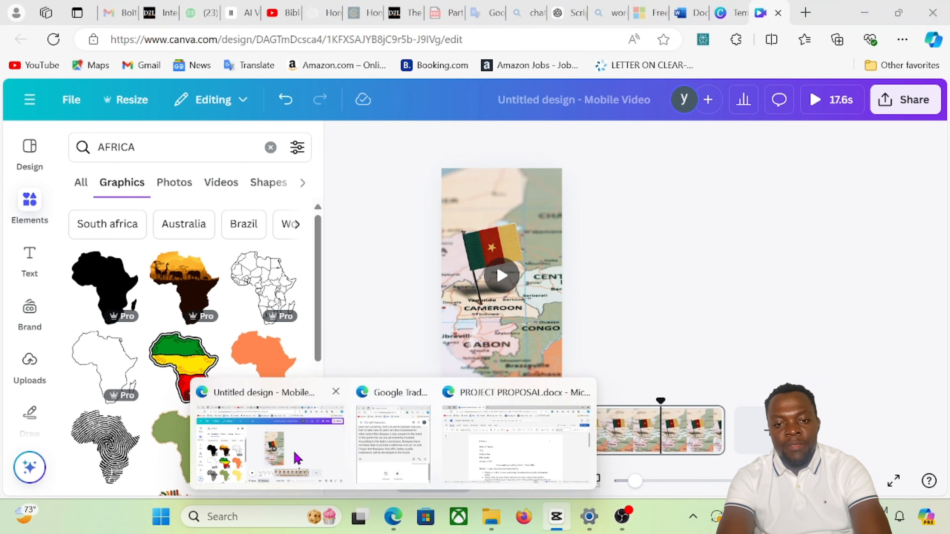
left_click(298, 458)
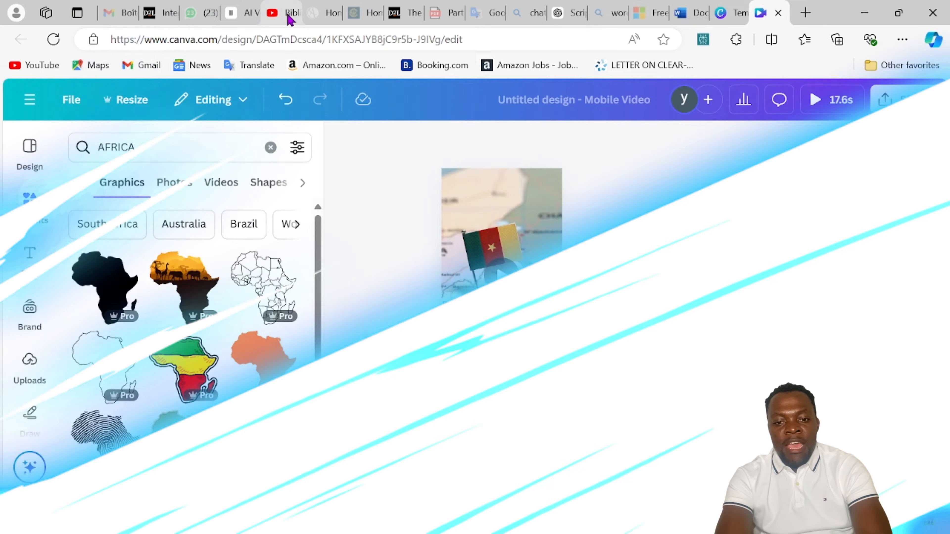
left_click(289, 13)
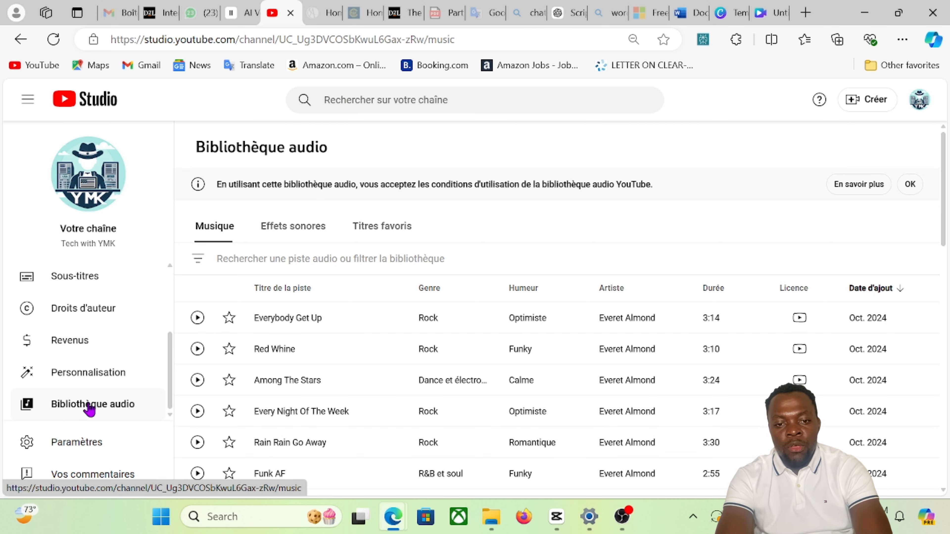
scroll(316, 337, "down", 10)
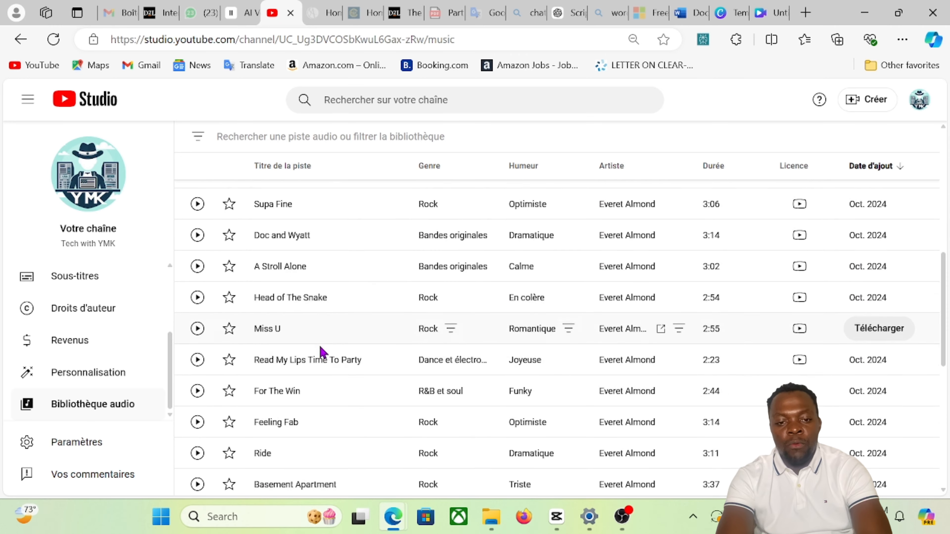
scroll(307, 369, "down", 10)
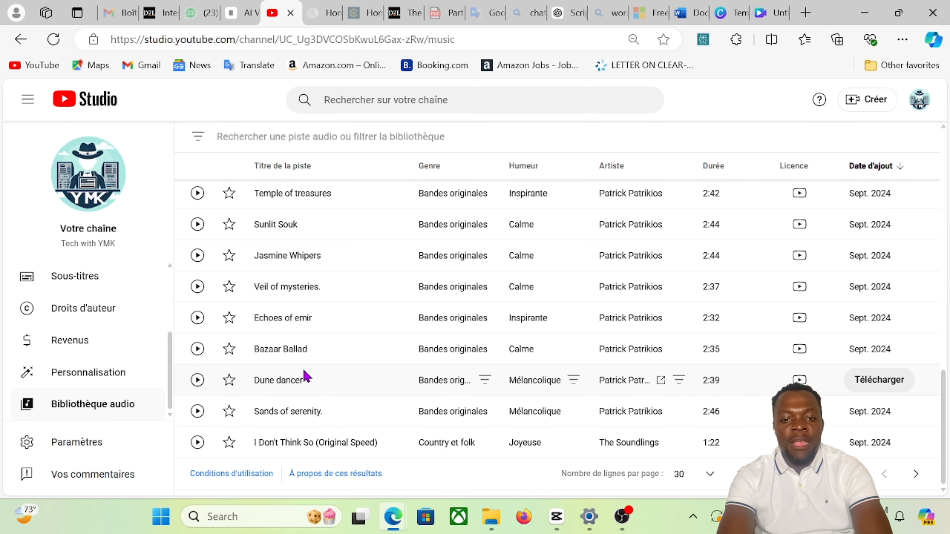
scroll(304, 376, "up", 20)
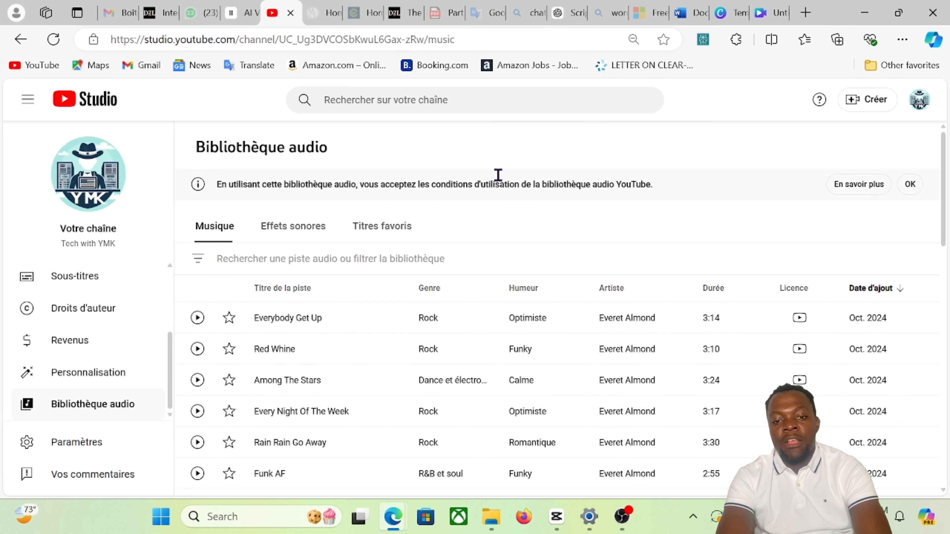
Switch back to CapCut, set the ElevenLabs ORIGIN APP.mp3 clip's volume to 20.0 dB, and preview the sound mix.
mouse_move(588, 524)
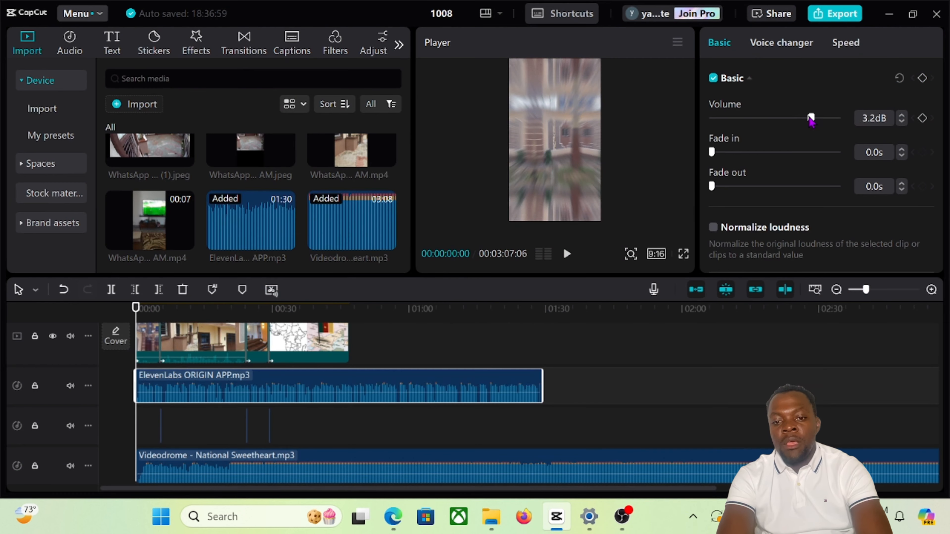
left_click_drag(811, 117, 837, 118)
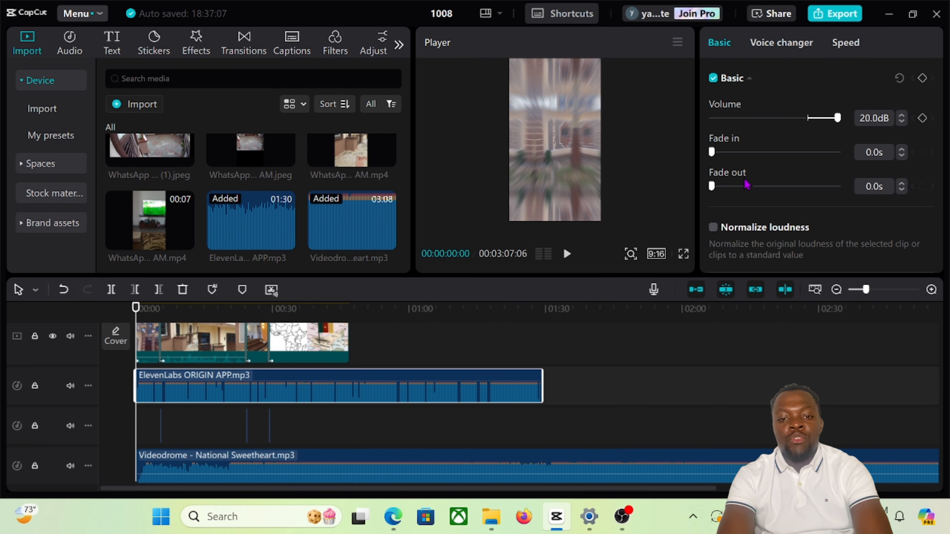
left_click(565, 253)
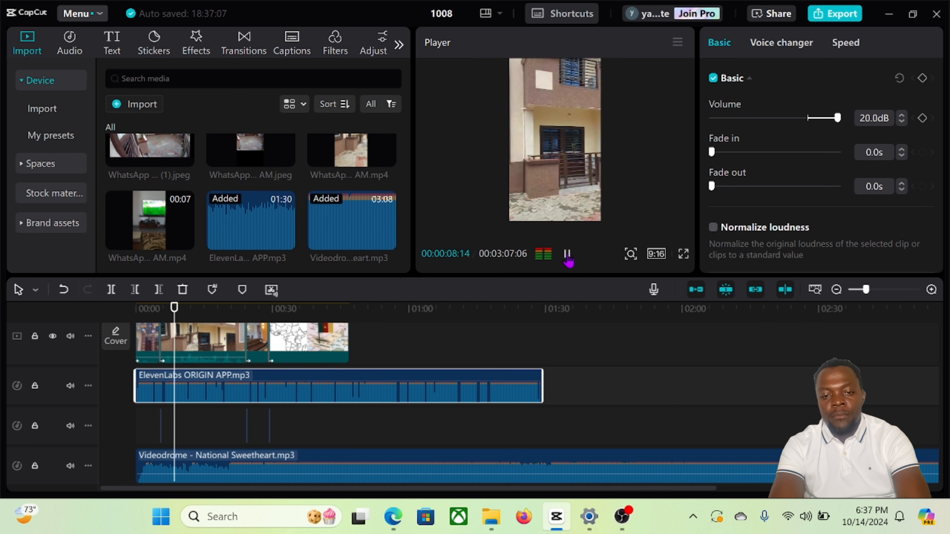
left_click(568, 255)
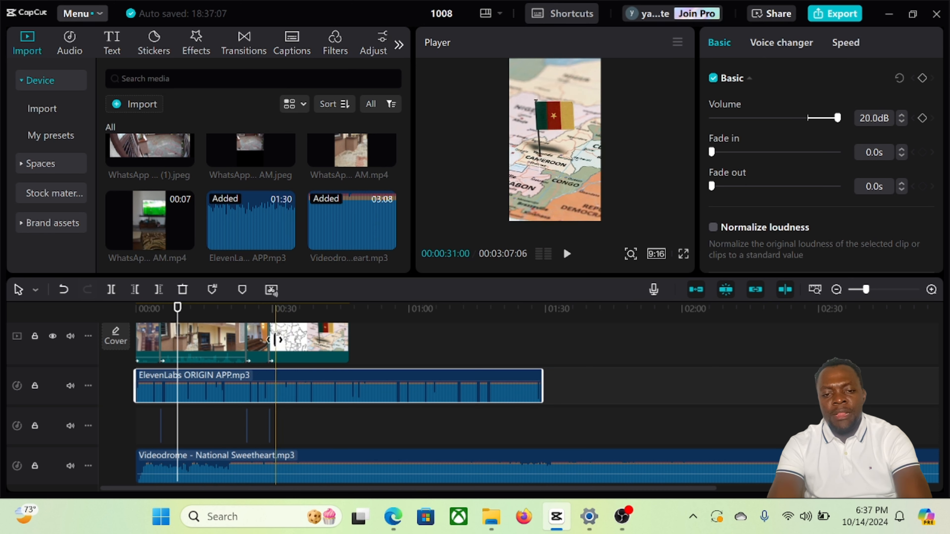
Add the image of the orange-walled bedroom from the imported media to the end of the main video track.
scroll(261, 222, "up", 2)
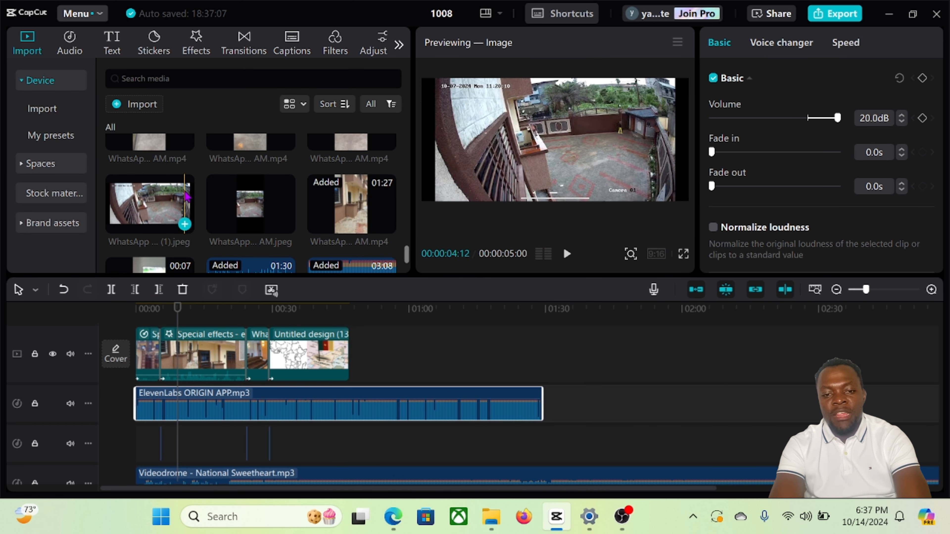
scroll(187, 206, "up", 4)
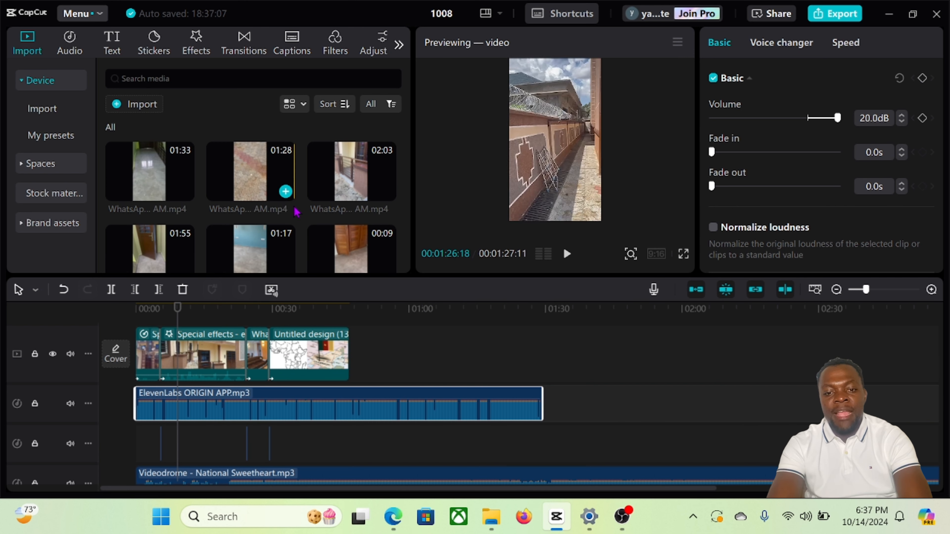
scroll(274, 209, "down", 4)
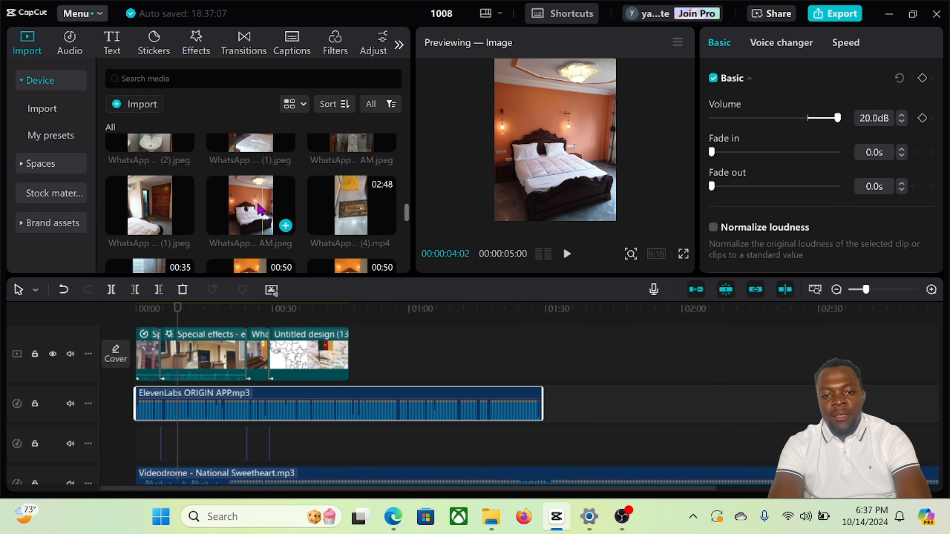
left_click_drag(262, 210, 361, 349)
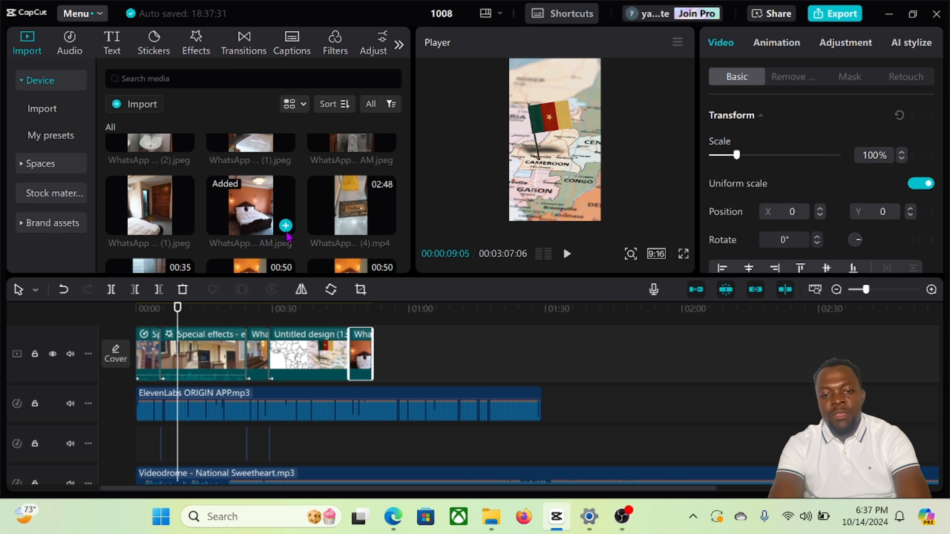
scroll(256, 210, "up", 1)
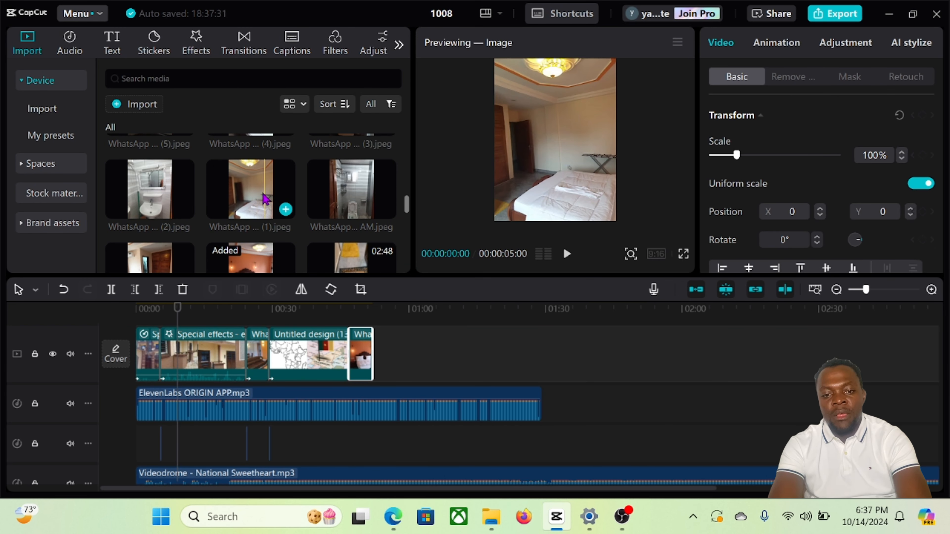
left_click_drag(269, 209, 380, 344)
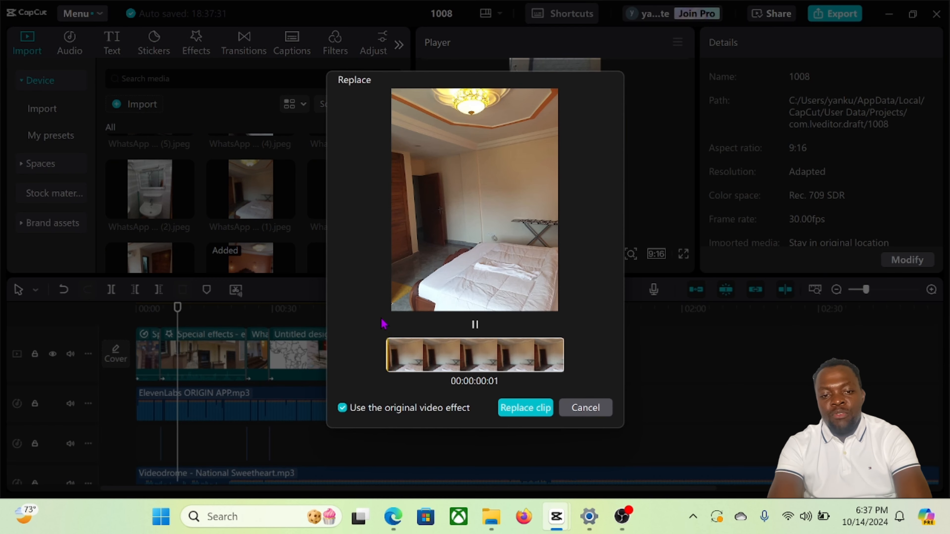
left_click(587, 413)
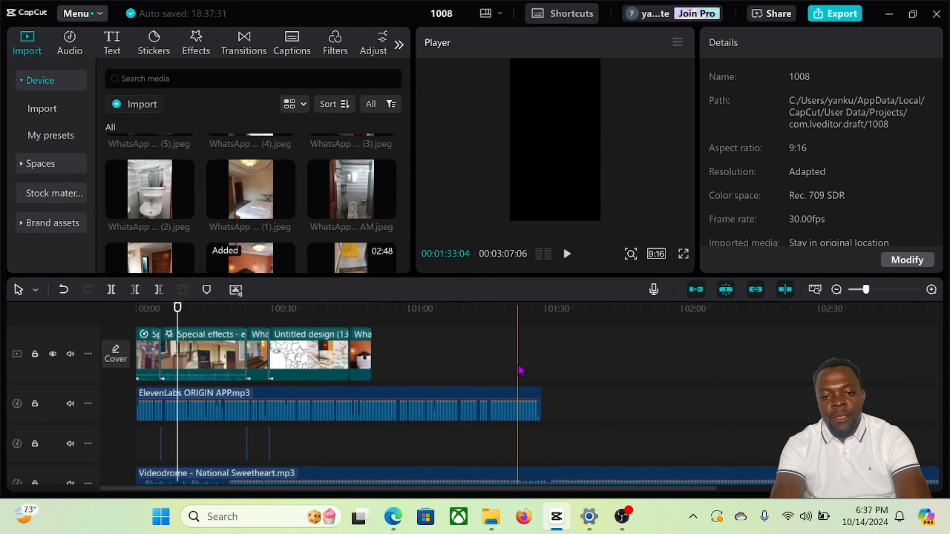
Append a second copy of the orange-walled bedroom image after the first one on the main video track.
left_click(364, 321)
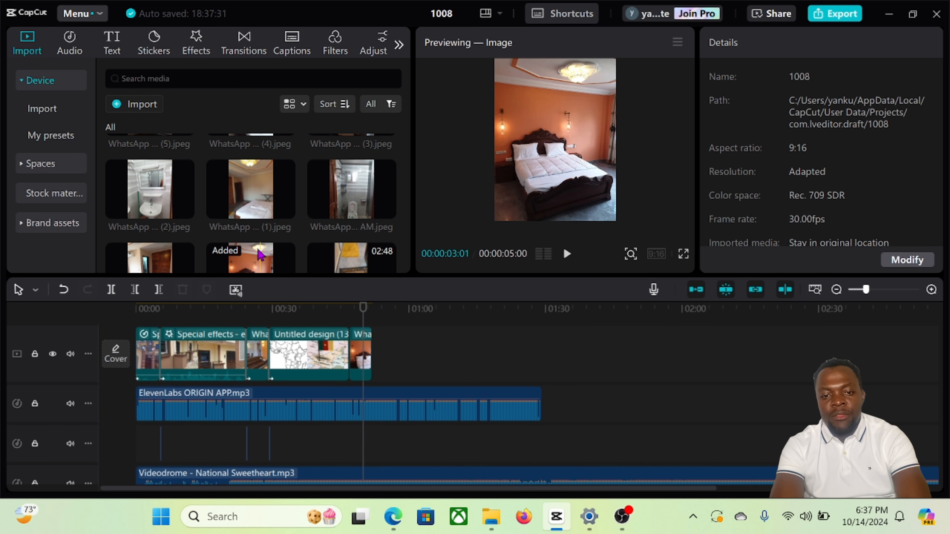
left_click_drag(357, 336, 382, 348)
left_click(386, 337)
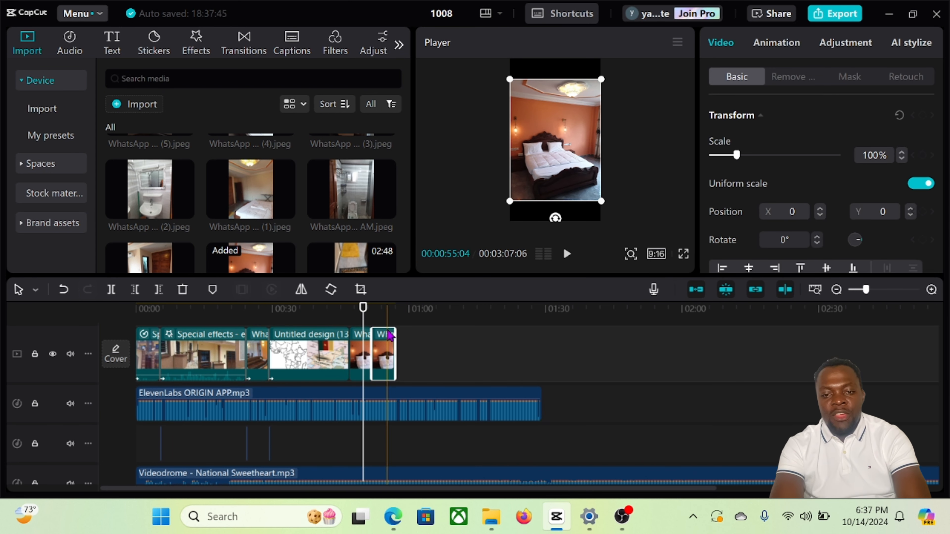
left_click(402, 337)
Append the living room image with the brown sofa and TV to the end of the main video track.
scroll(251, 206, "down", 5)
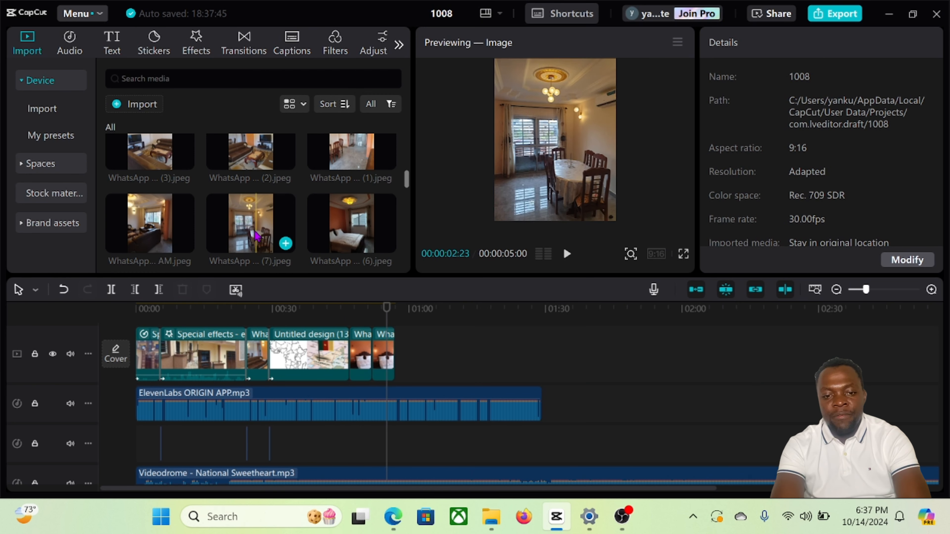
left_click_drag(282, 159, 398, 369)
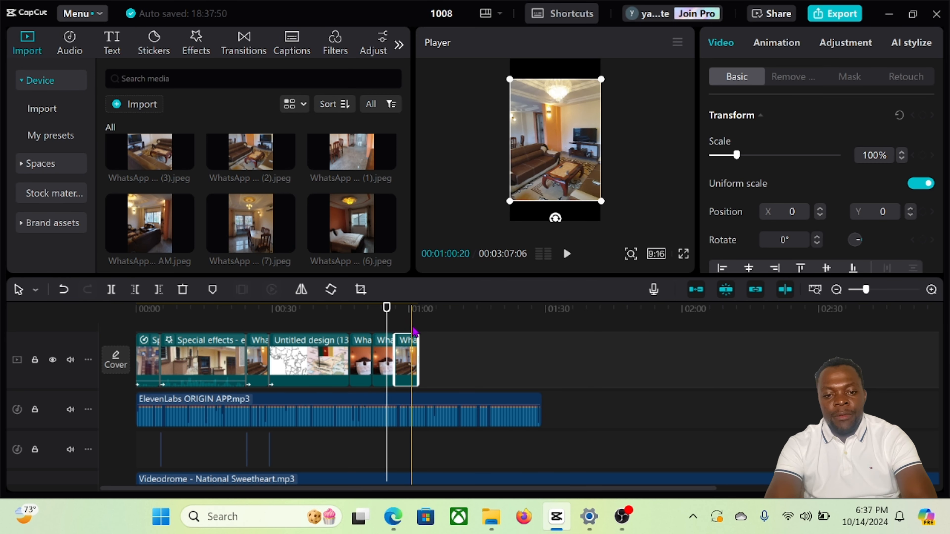
scroll(338, 204, "down", 3)
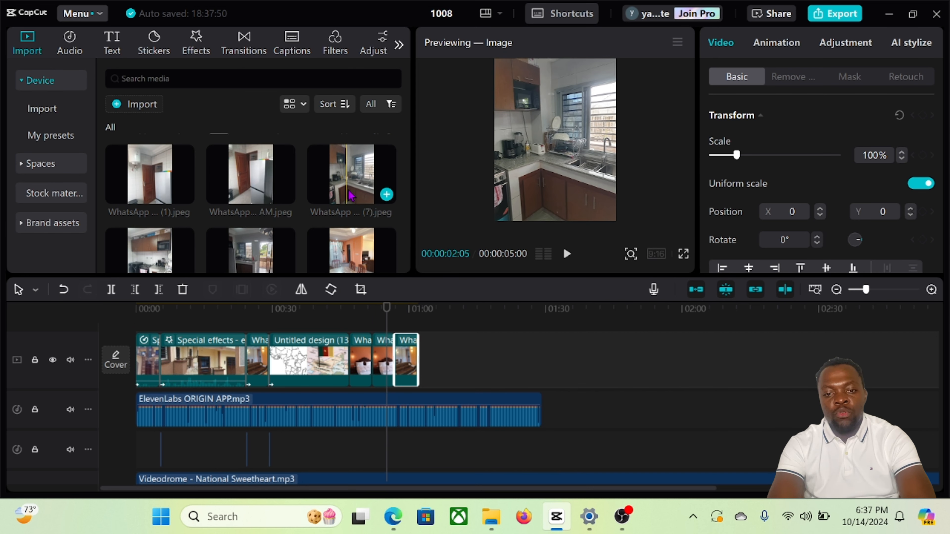
scroll(337, 200, "up", 2)
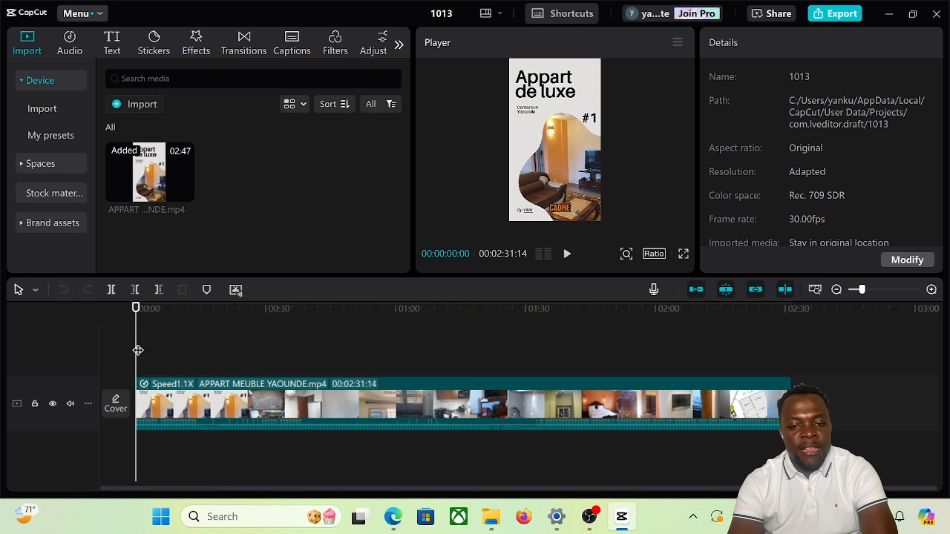
Examine different moments of the APPART MEUBLE YAOUNDE.mp4 clip in project 1013 and return the playhead to about 4 seconds.
left_click(148, 352)
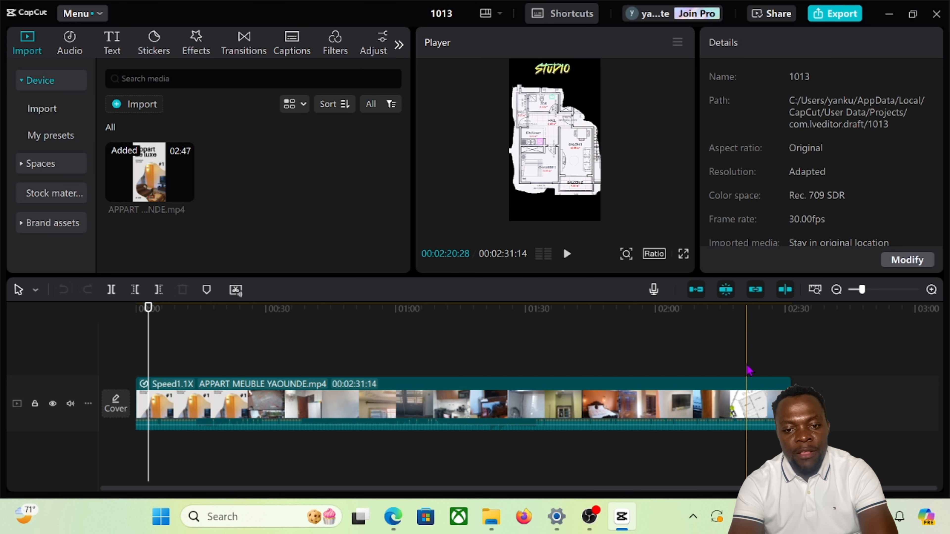
left_click(767, 370)
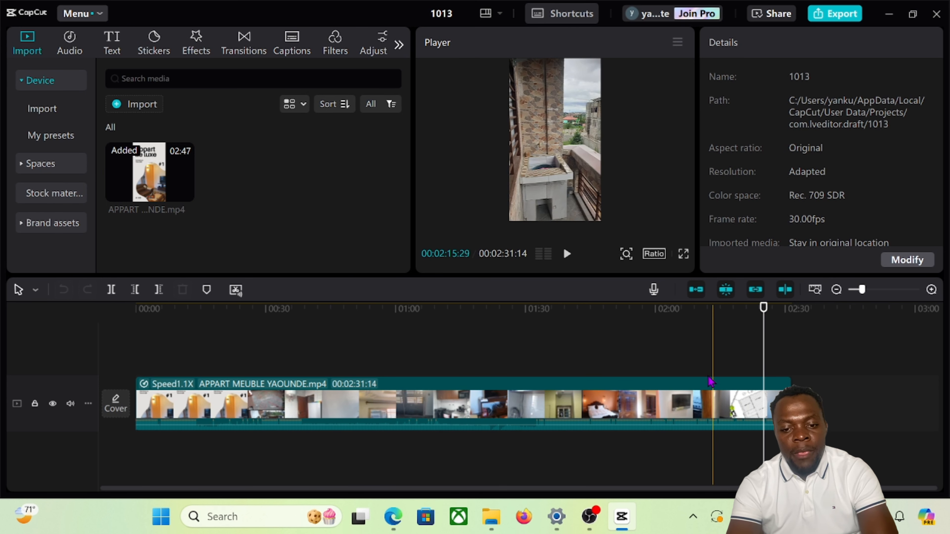
left_click(393, 365)
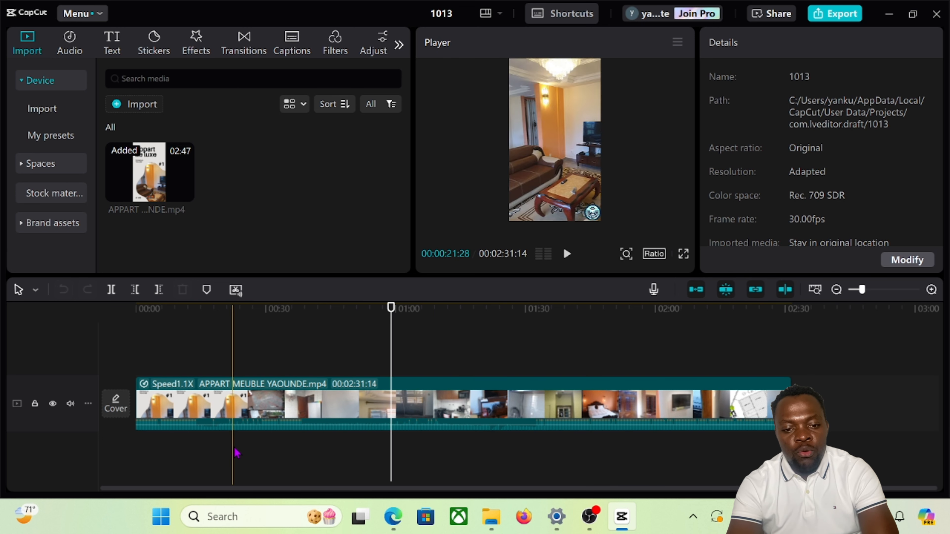
left_click(211, 367)
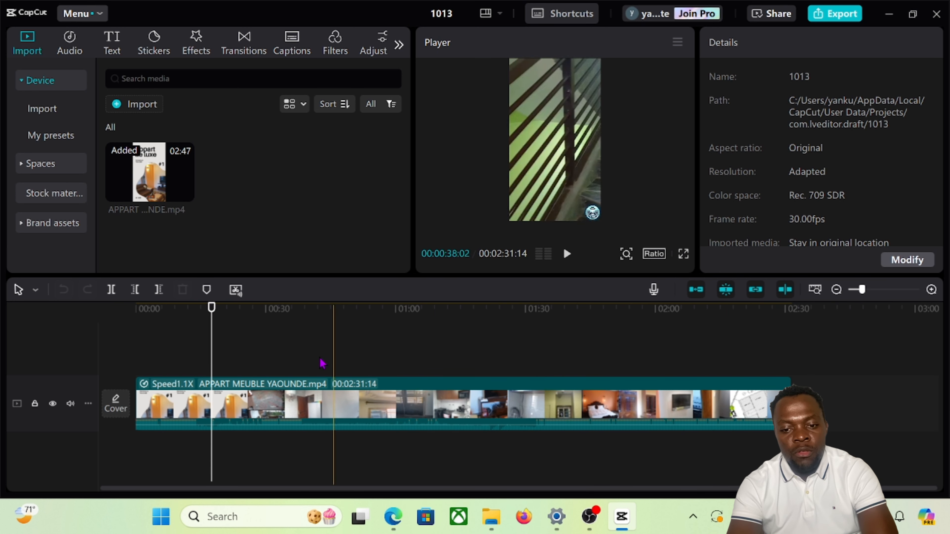
left_click(155, 369)
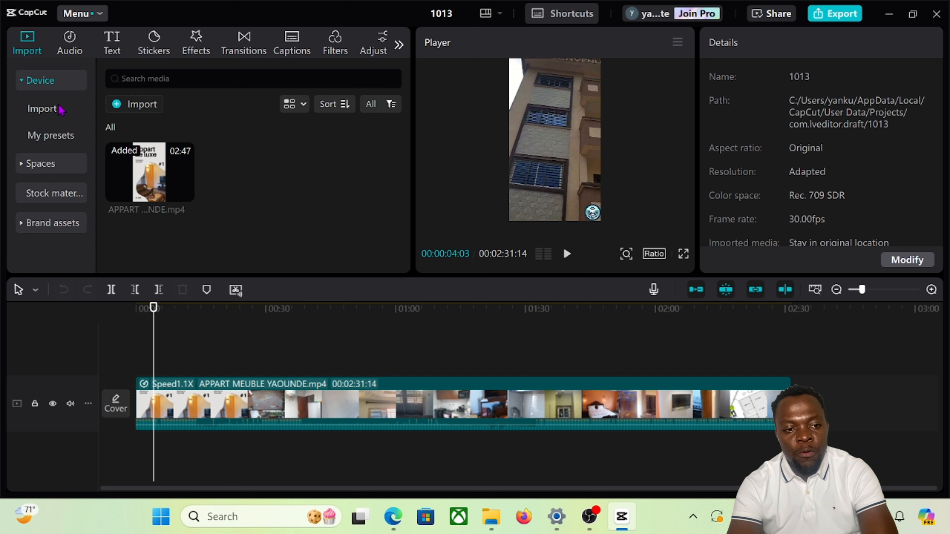
Generate auto captions for the video with French as the spoken language.
left_click(110, 48)
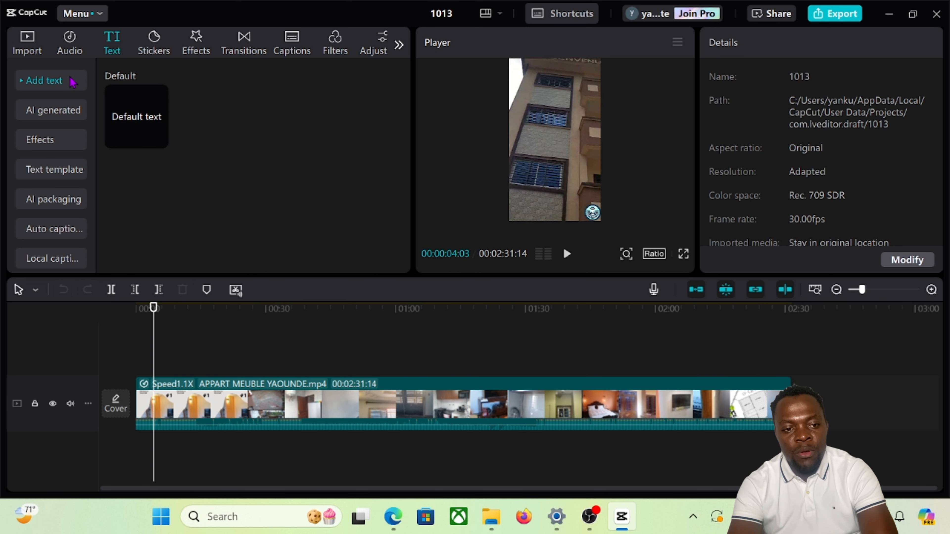
left_click(44, 235)
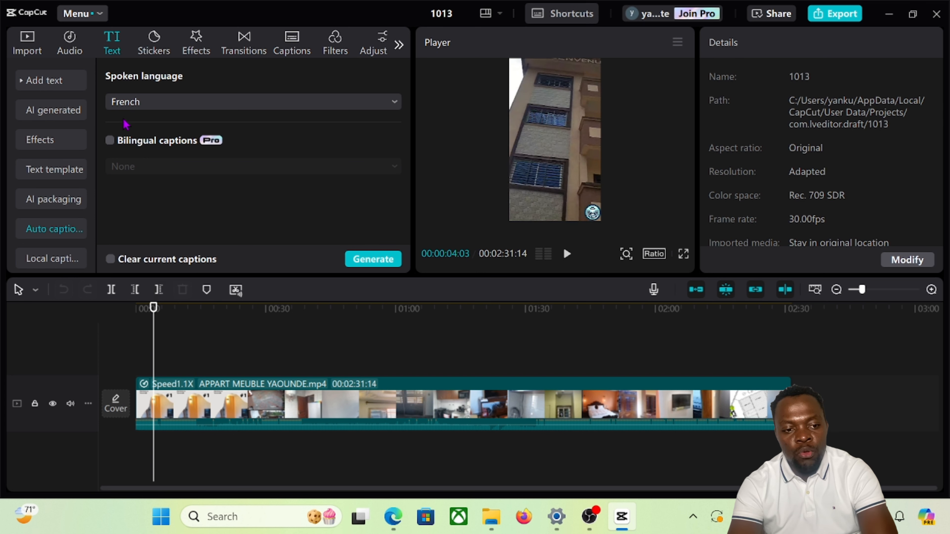
left_click(399, 105)
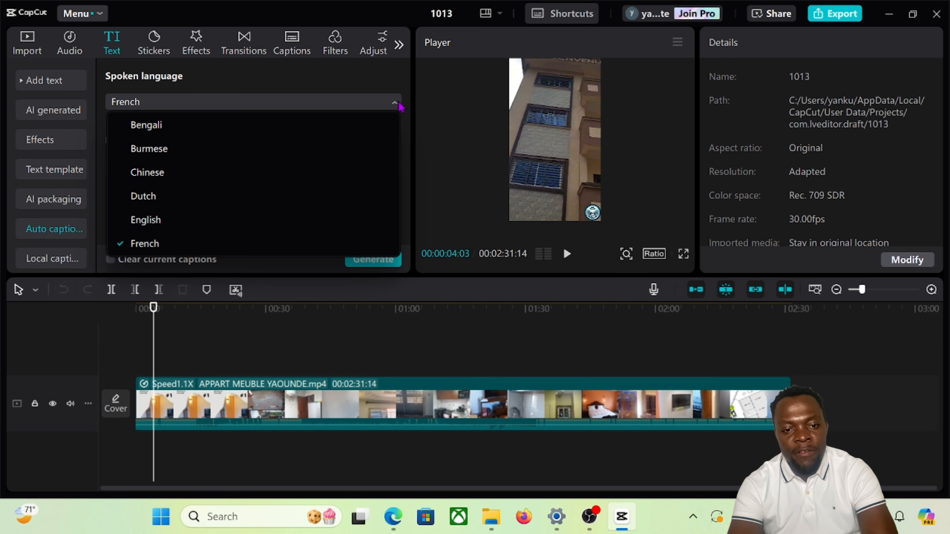
left_click(232, 241)
left_click(379, 261)
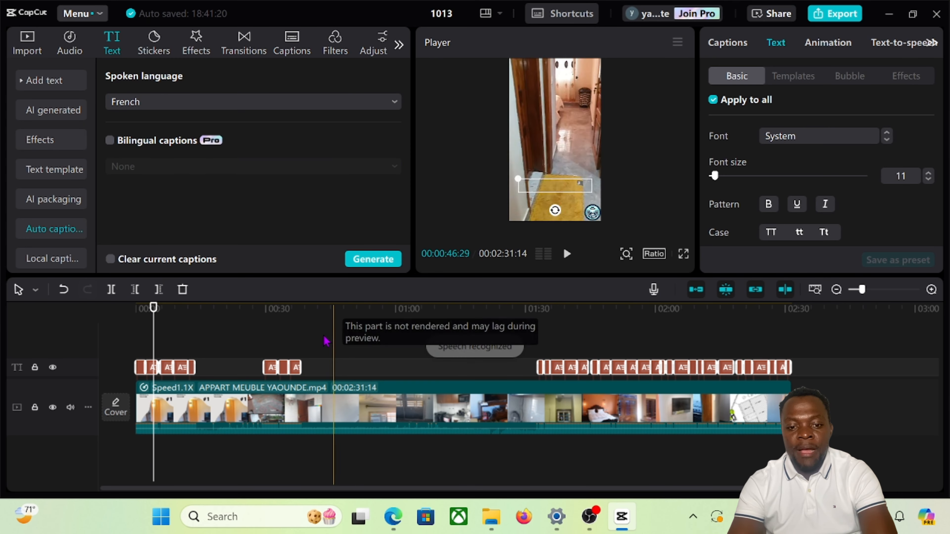
Apply the bold orange uppercase text template to all the auto-generated captions.
left_click(567, 255)
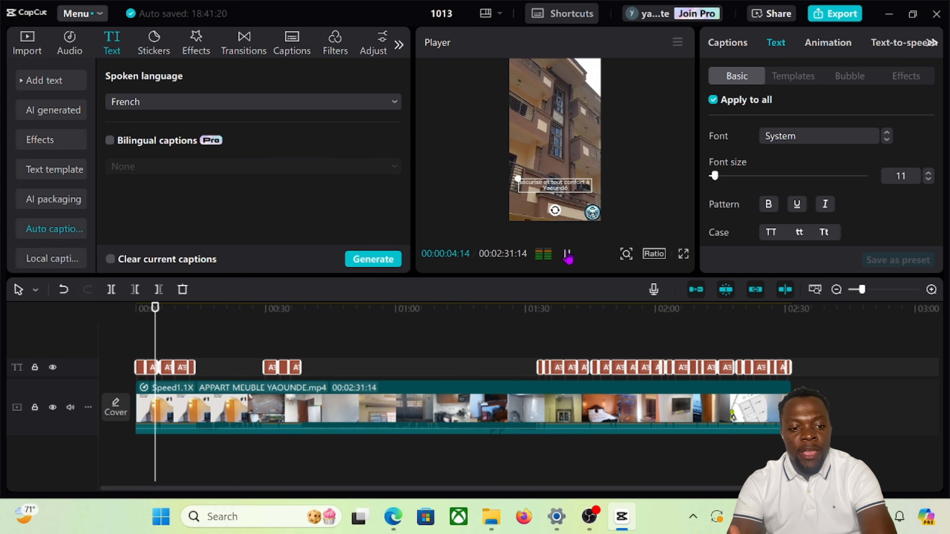
left_click(568, 254)
left_click(560, 193)
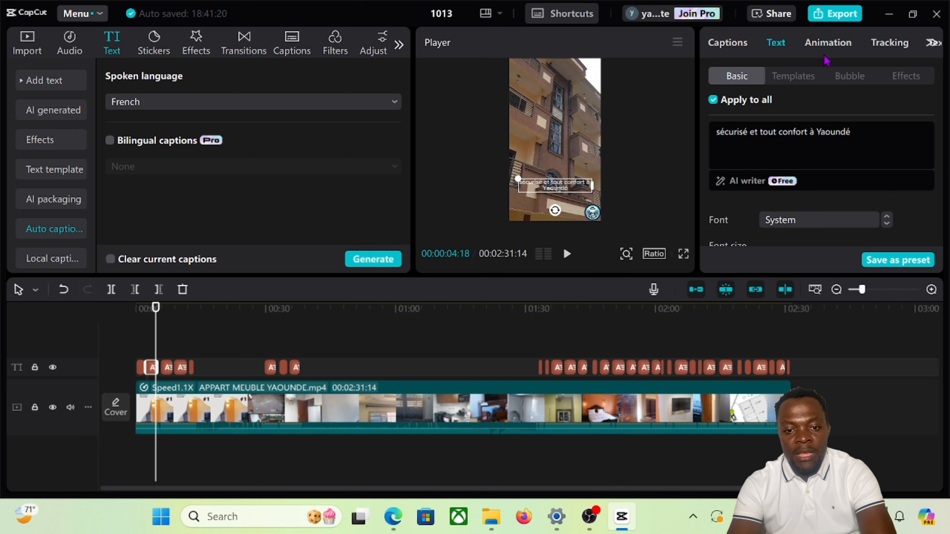
left_click(793, 75)
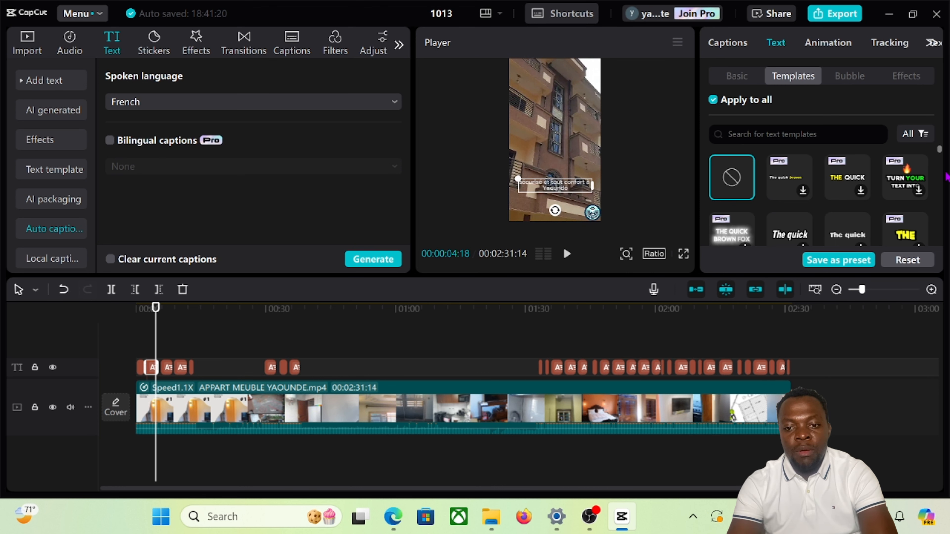
scroll(907, 178, "down", 3)
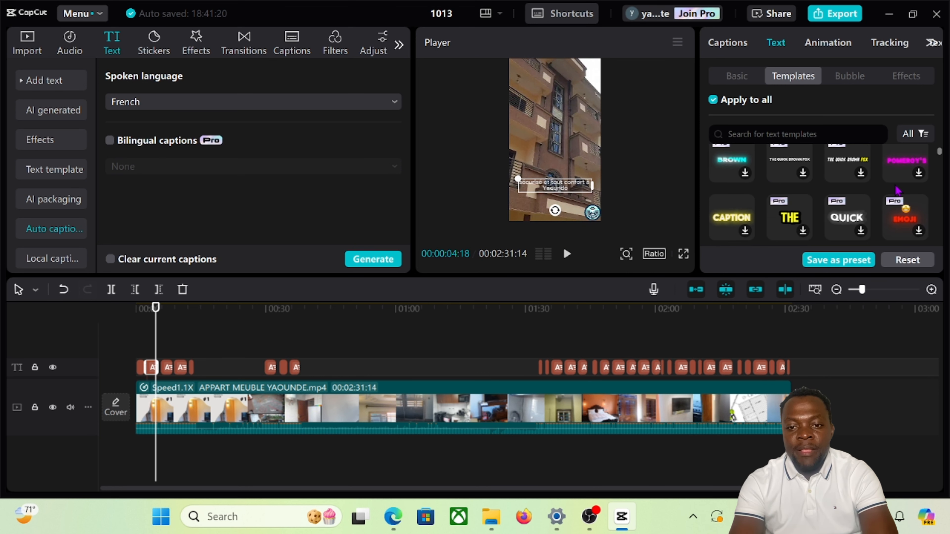
scroll(894, 187, "down", 2)
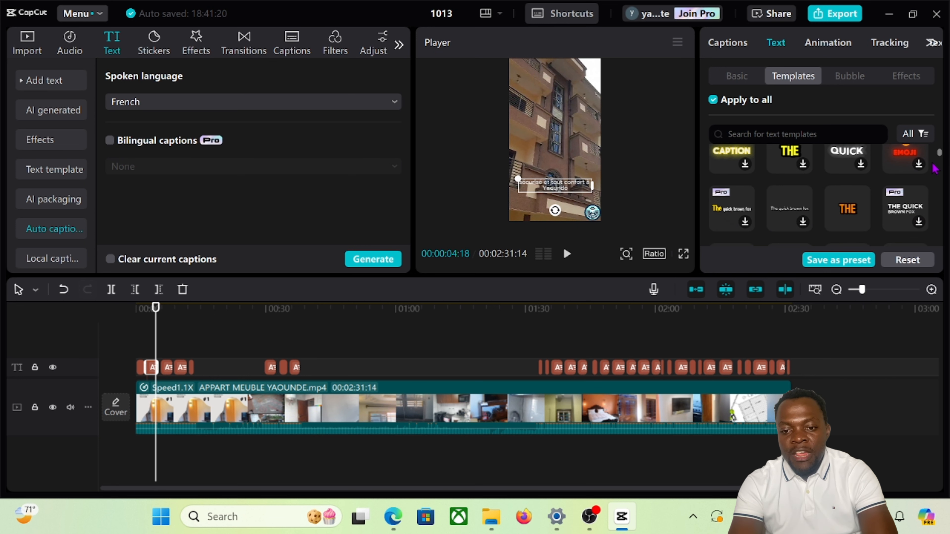
left_click(849, 211)
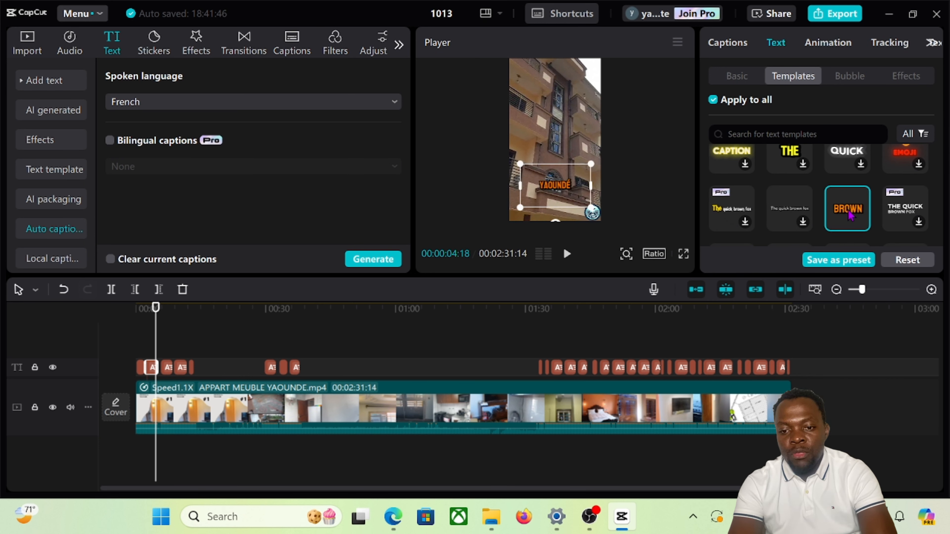
Play the video from the beginning to review the restyled captions over the first few seconds.
left_click_drag(154, 306, 127, 315)
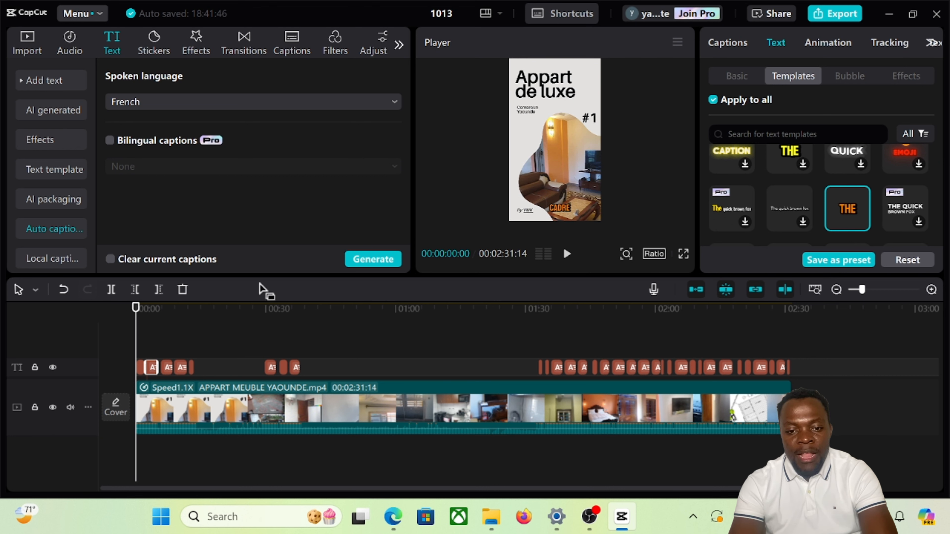
key("space")
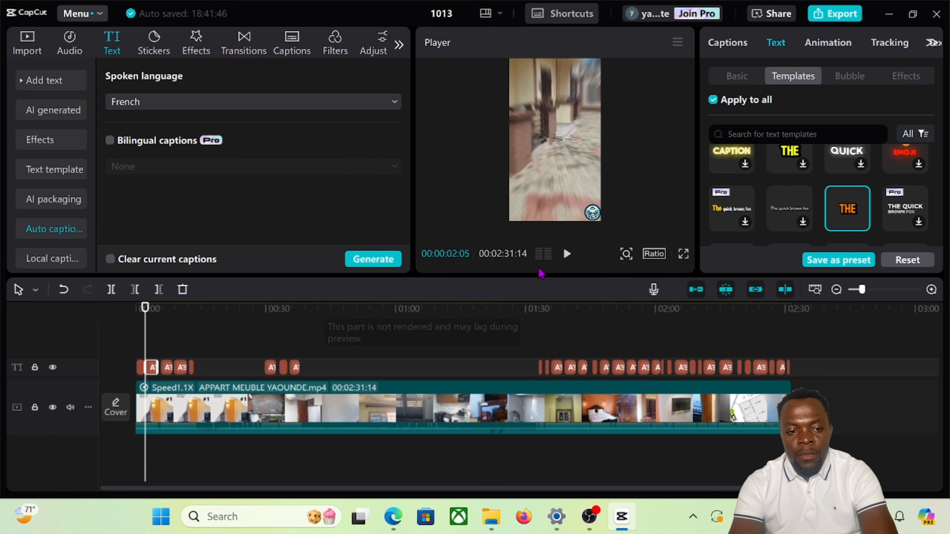
left_click(566, 254)
left_click(567, 254)
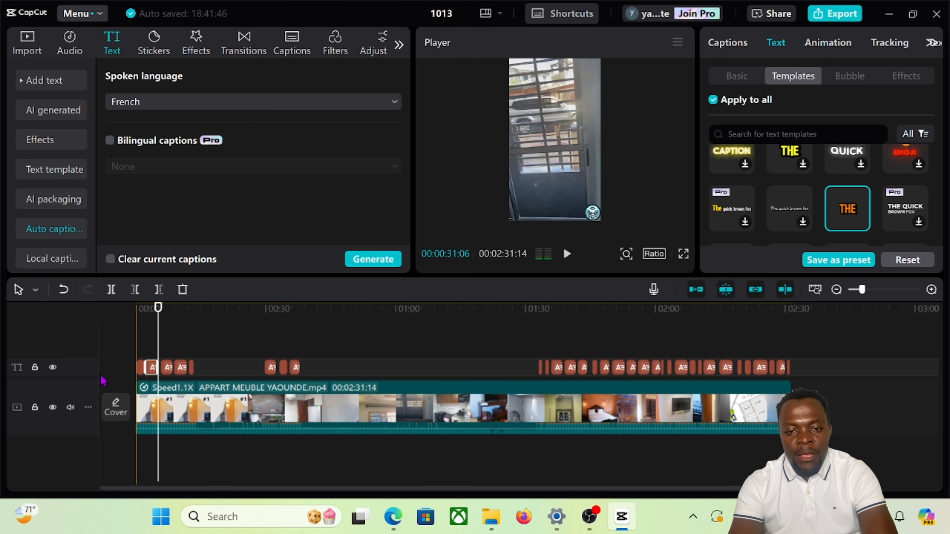
Browse the video cover templates in the cover design and try the PRANK TIME template on the Appart de luxe cover.
left_click(124, 418)
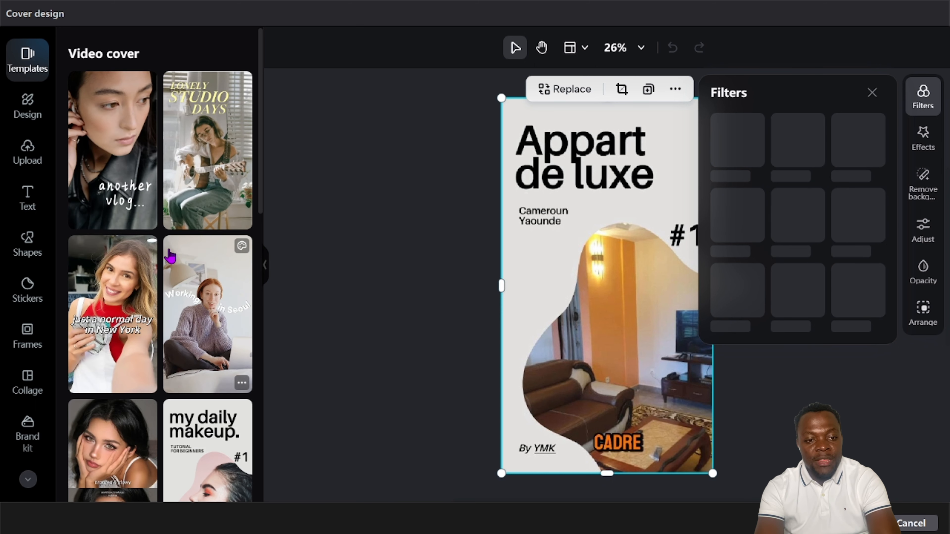
scroll(174, 262, "down", 3)
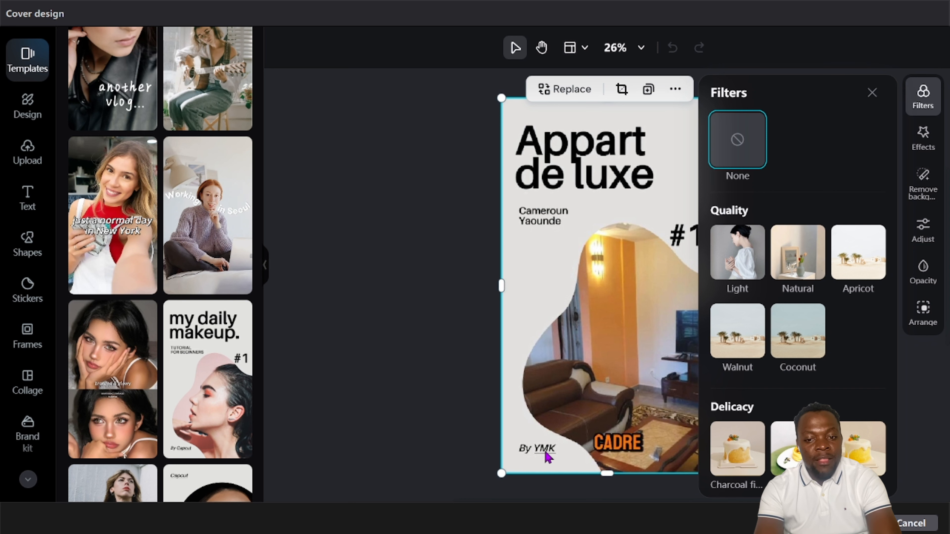
scroll(165, 308, "down", 15)
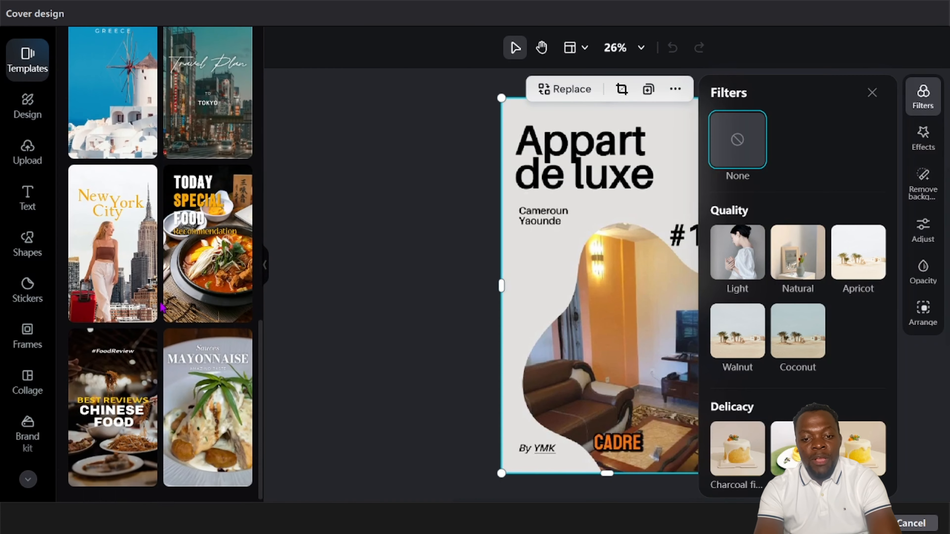
scroll(165, 309, "up", 5)
scroll(187, 241, "up", 10)
scroll(187, 249, "down", 11)
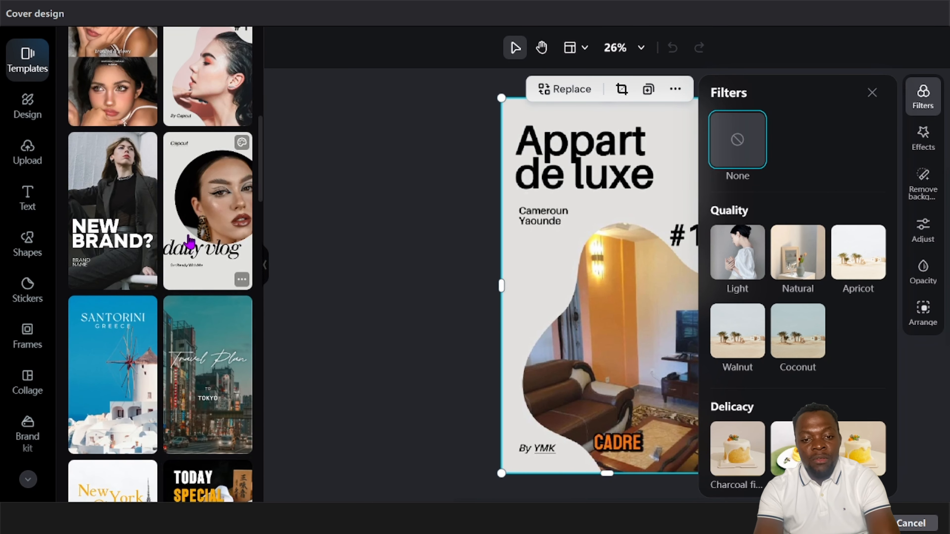
scroll(187, 250, "down", 10)
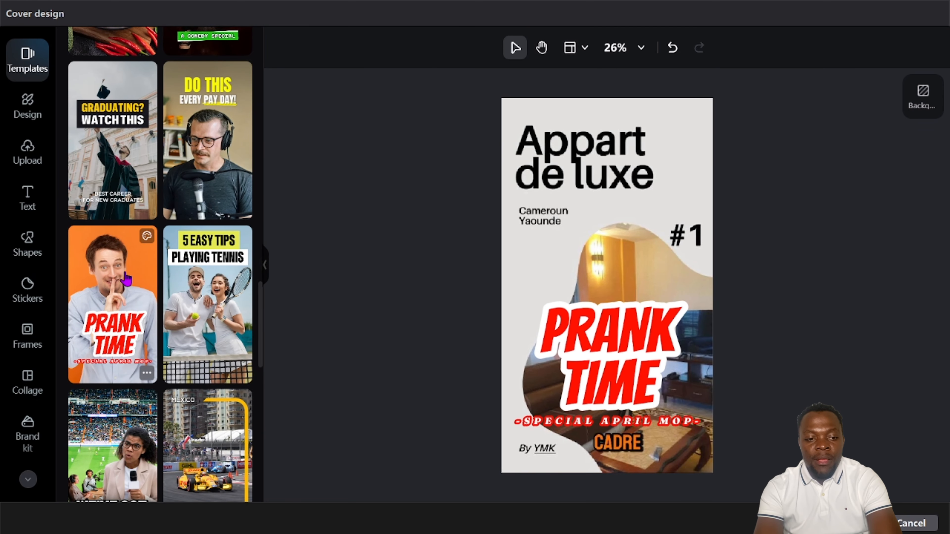
Undo the PRANK TIME template and leave the cover design without saving any changes.
key("ctrl+z")
scroll(137, 237, "down", 3)
scroll(138, 236, "down", 3)
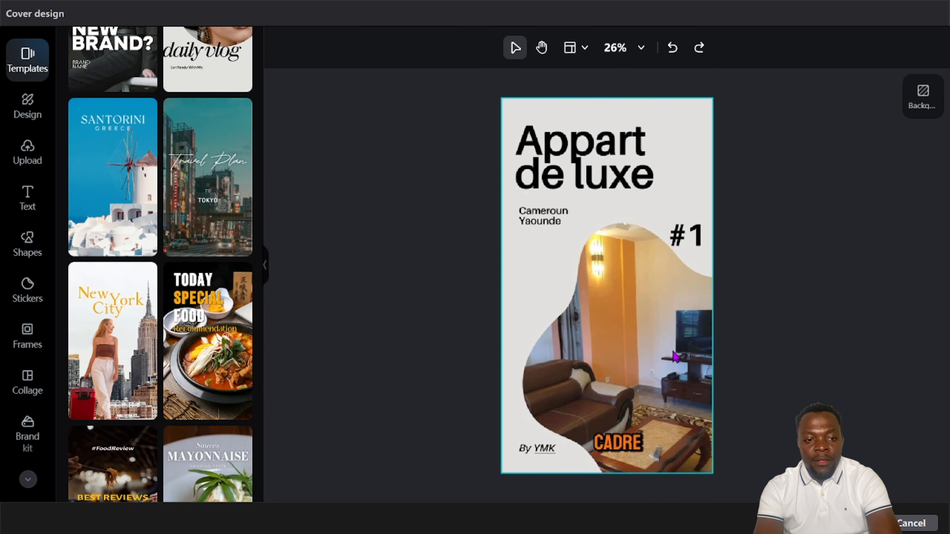
left_click(917, 523)
left_click(599, 295)
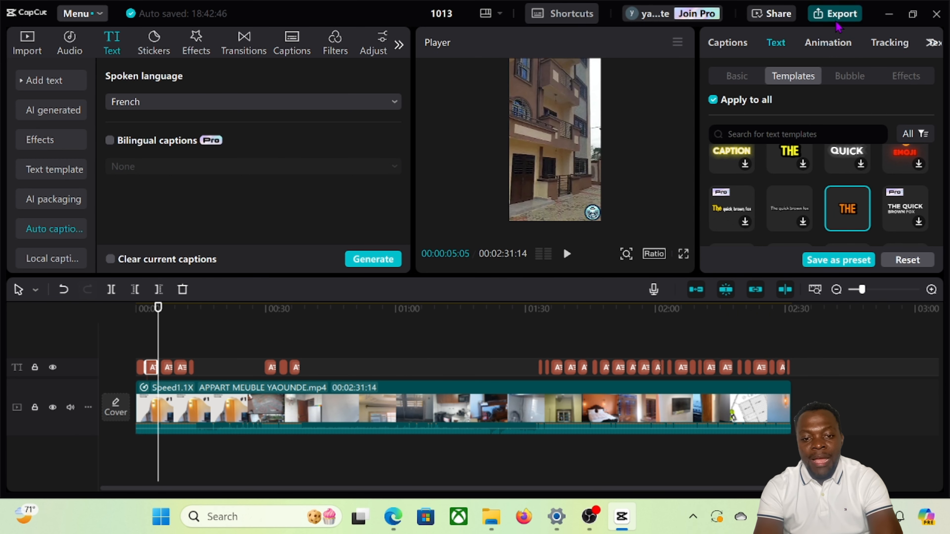
Start the video export, name it APPARTEMENT MEUBLE YDE and open the resolution options.
left_click(835, 13)
left_click_drag(621, 89, 569, 95)
type("a")
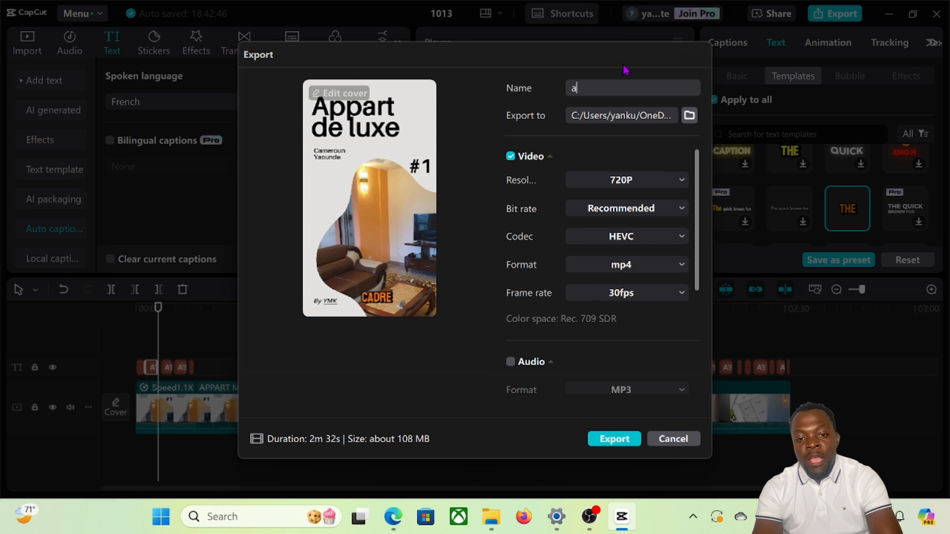
key("BackSpace")
type("APPARTEM")
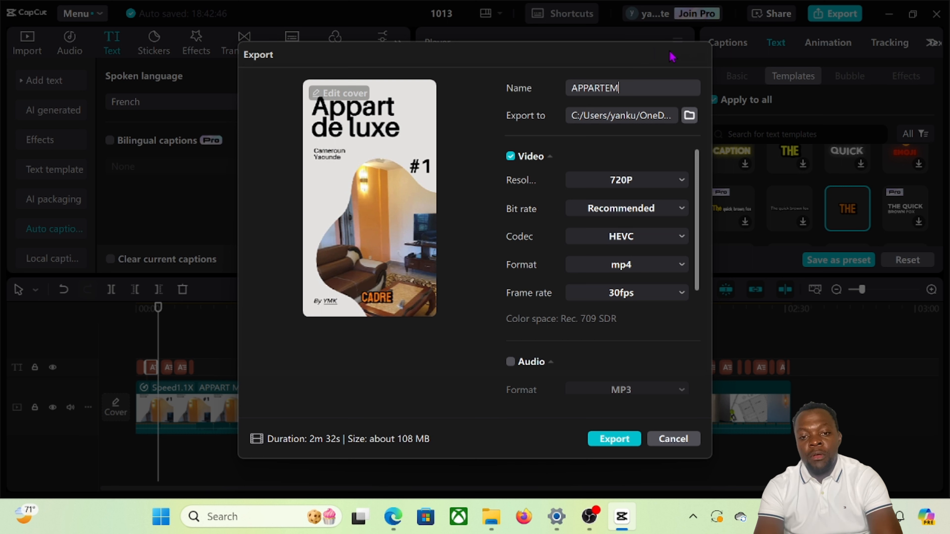
type("ENT MEUBLE YDE")
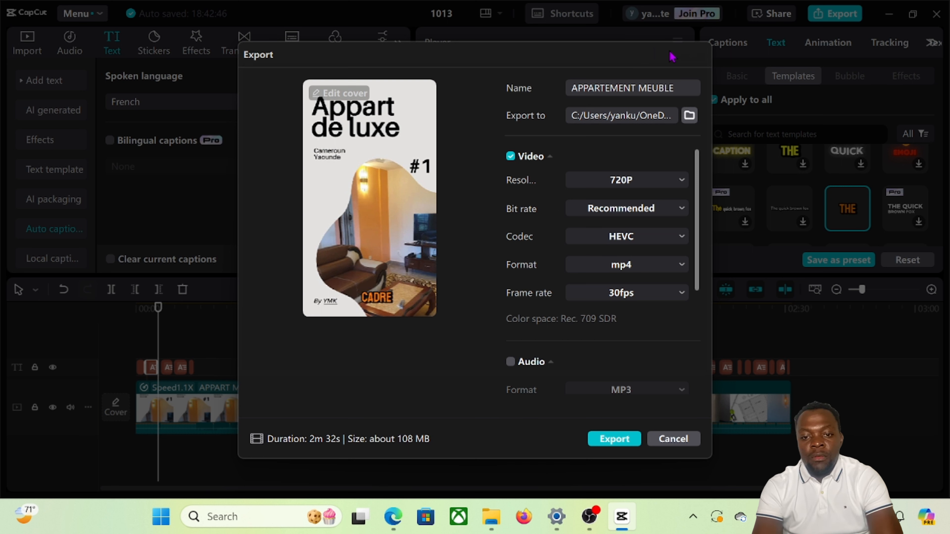
left_click(682, 180)
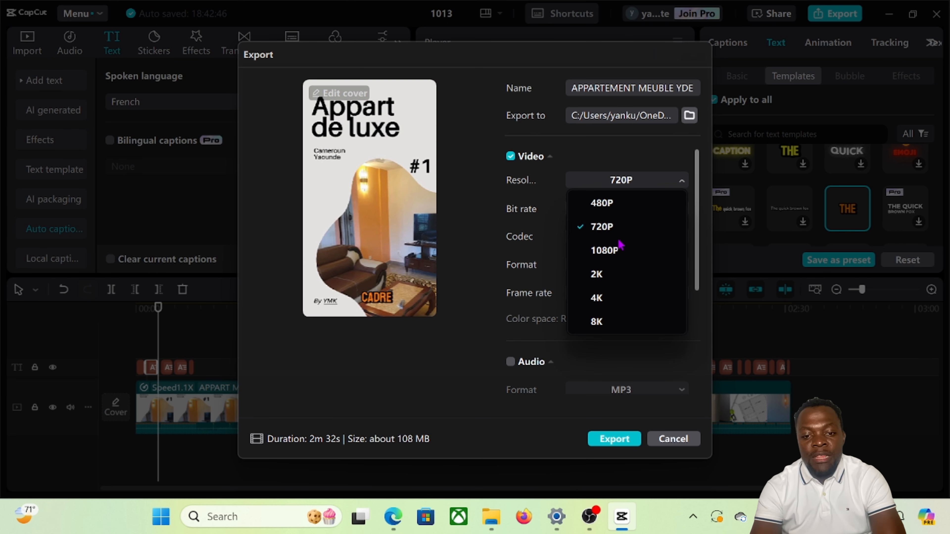